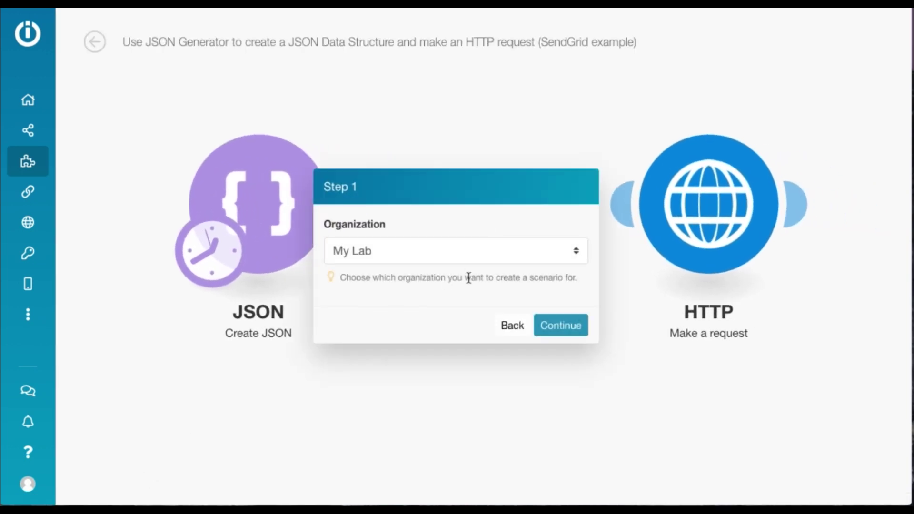
- Choose Tutorials Lab as the organization for the SendGrid template and continue
left_click(462, 246)
left_click(401, 266)
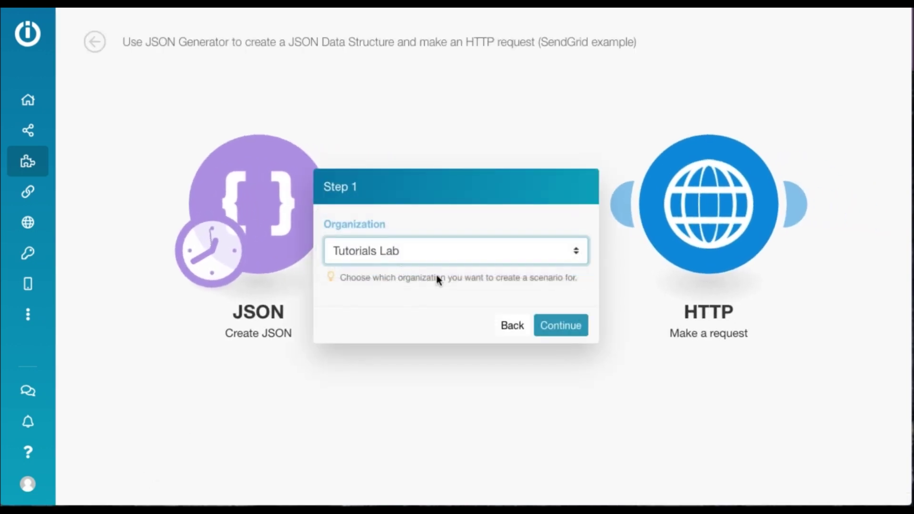
left_click(555, 325)
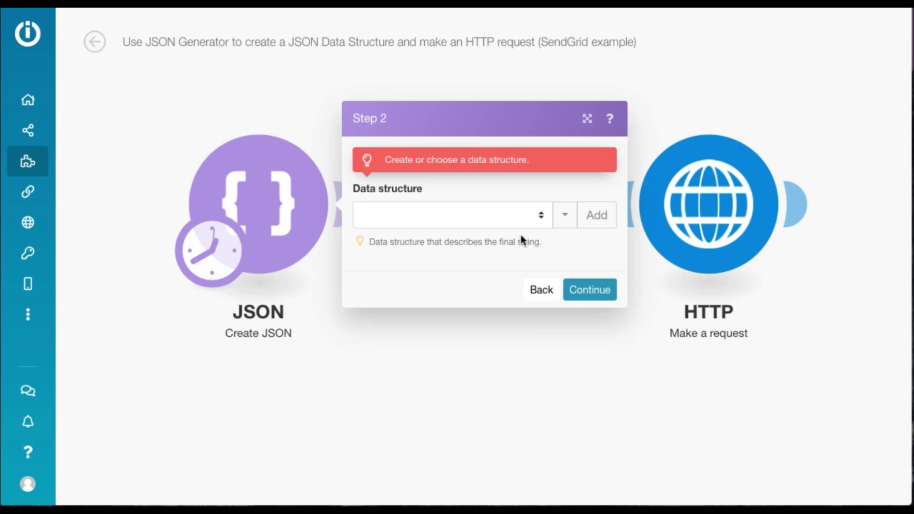
- Generate a new data structure from SendGrid's pasted sample JSON request body
left_click(595, 217)
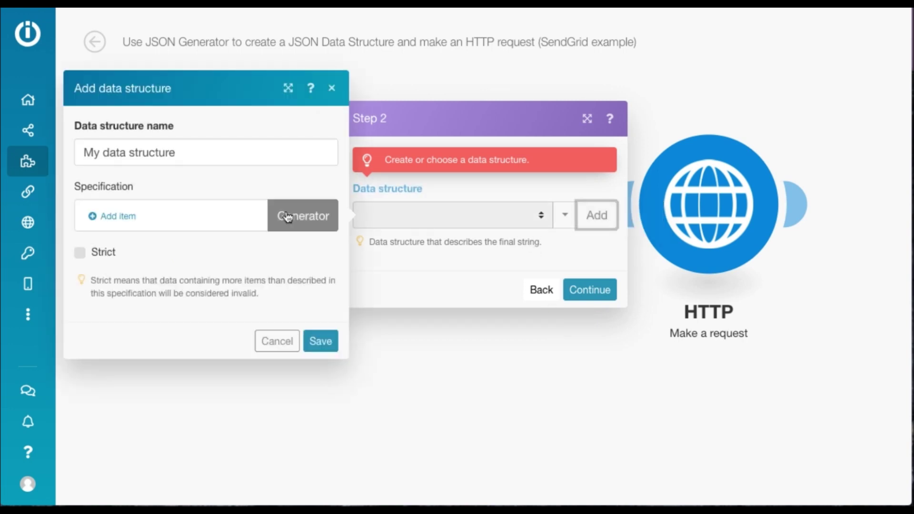
left_click(287, 217)
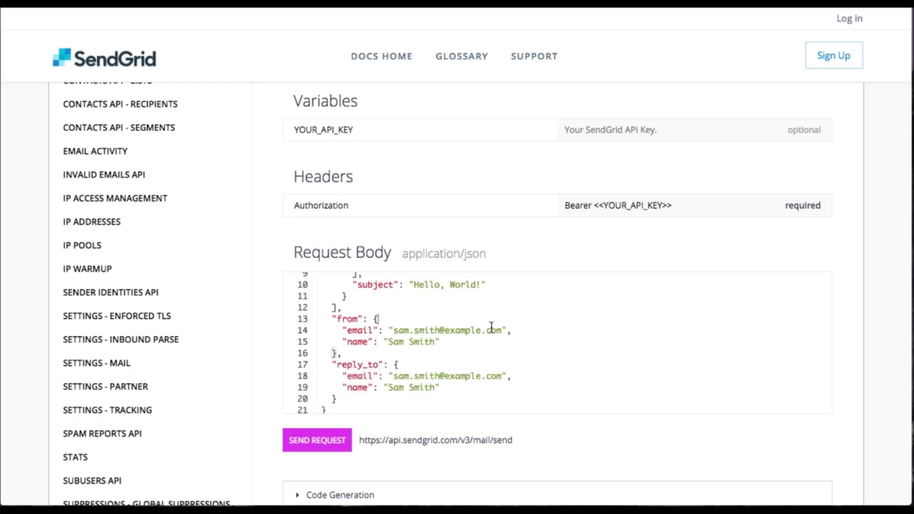
key("super+a")
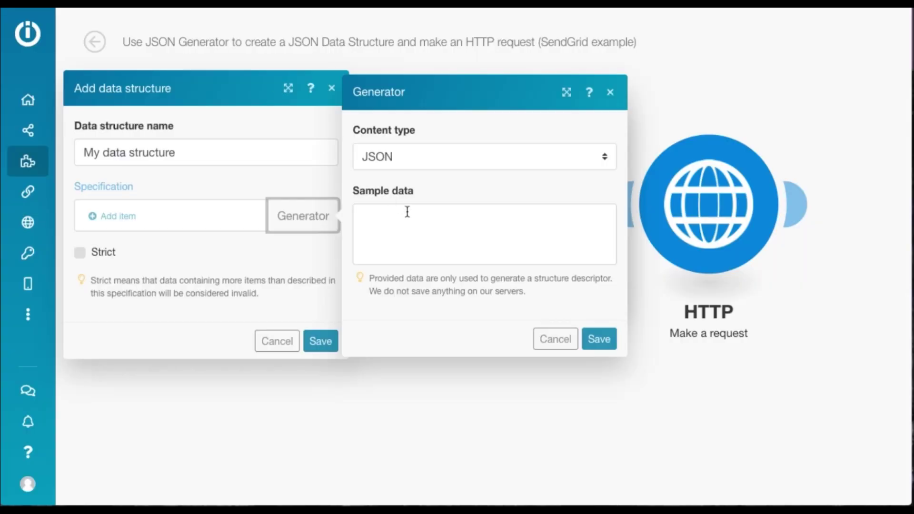
left_click(407, 212)
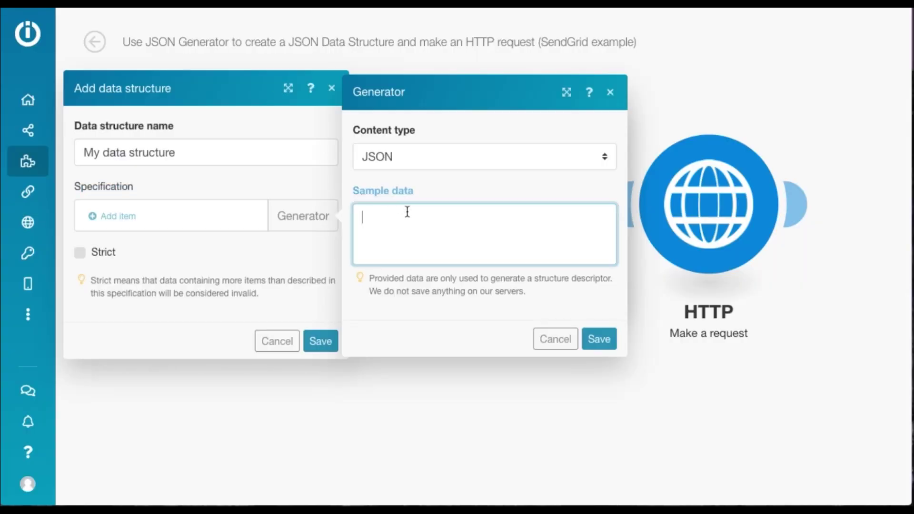
key("super+v")
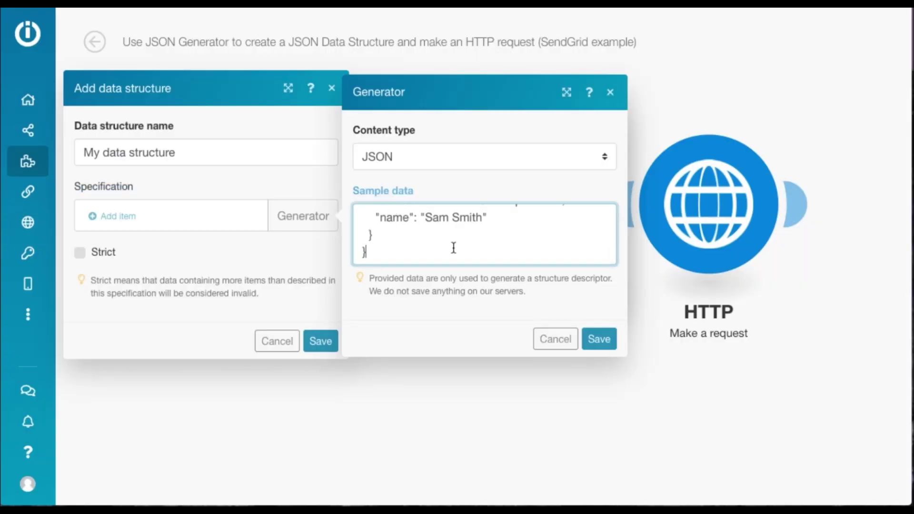
left_click(599, 341)
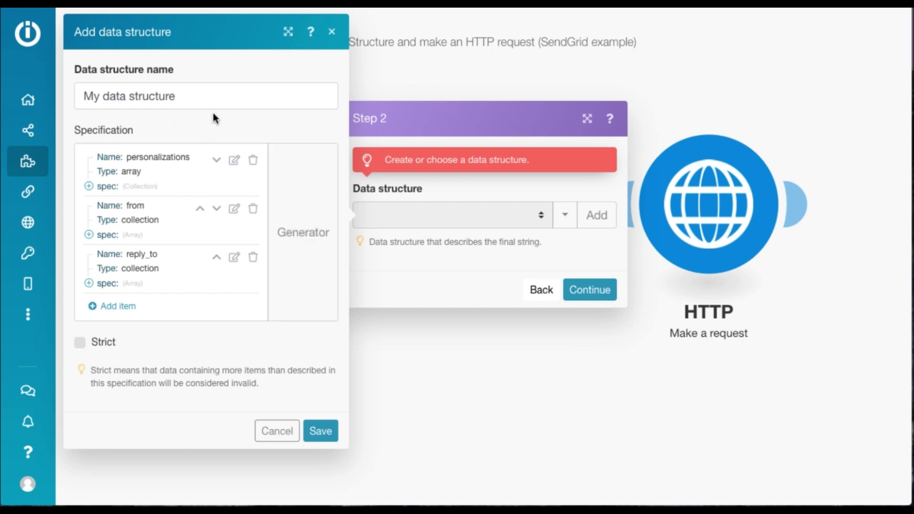
- Name the structure 'My data structure - sendgrid', save it, and proceed to HTTP settings
left_click(210, 97)
key("Down")
key("Return")
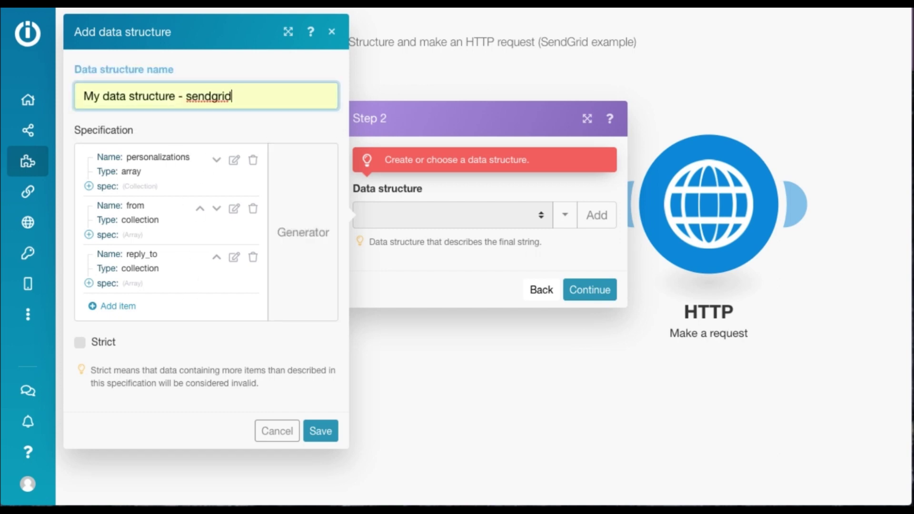
left_click(319, 429)
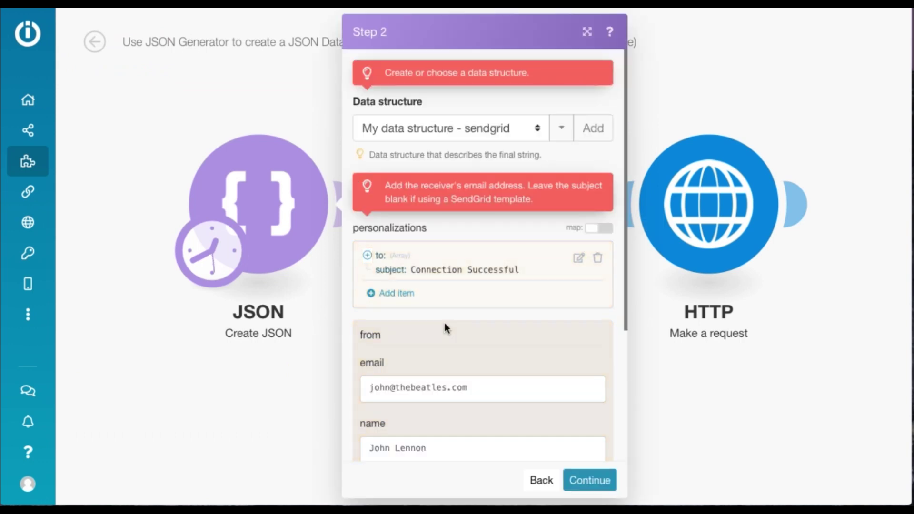
scroll(444, 323, "down", 4)
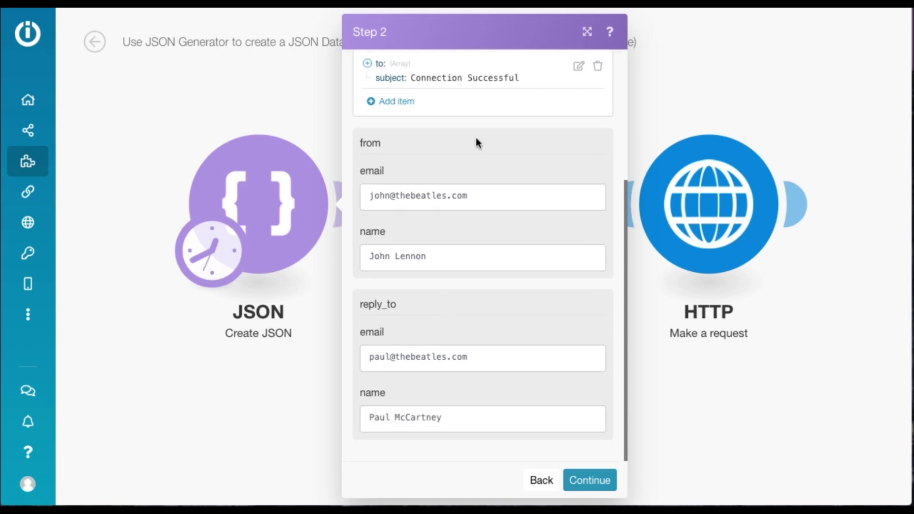
left_click(587, 481)
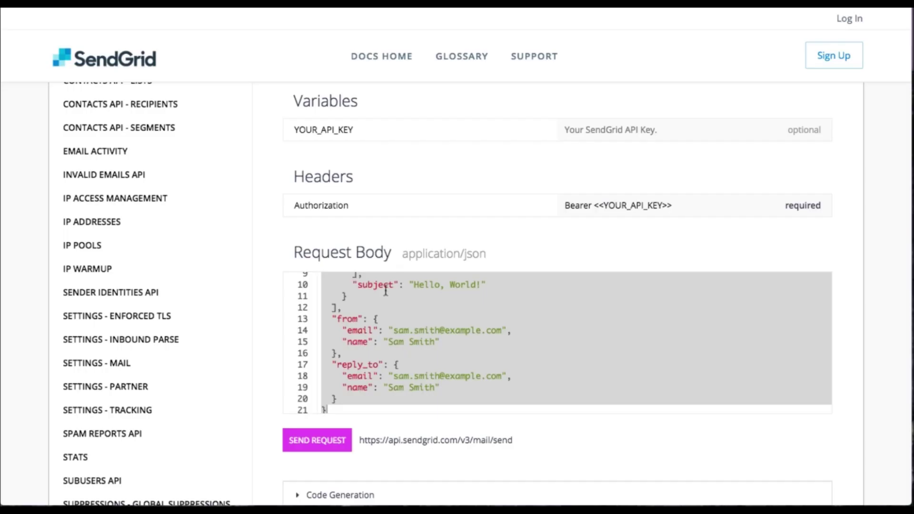
triple_click(430, 435)
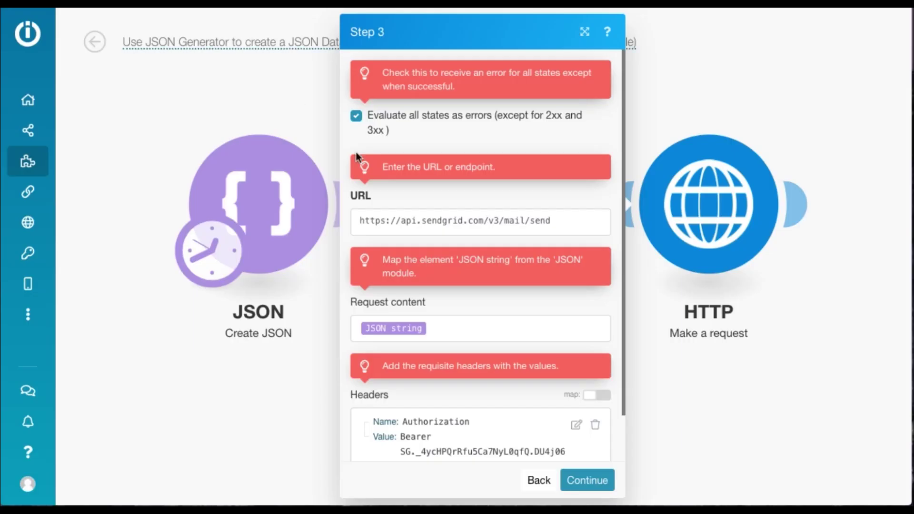
left_click(466, 325)
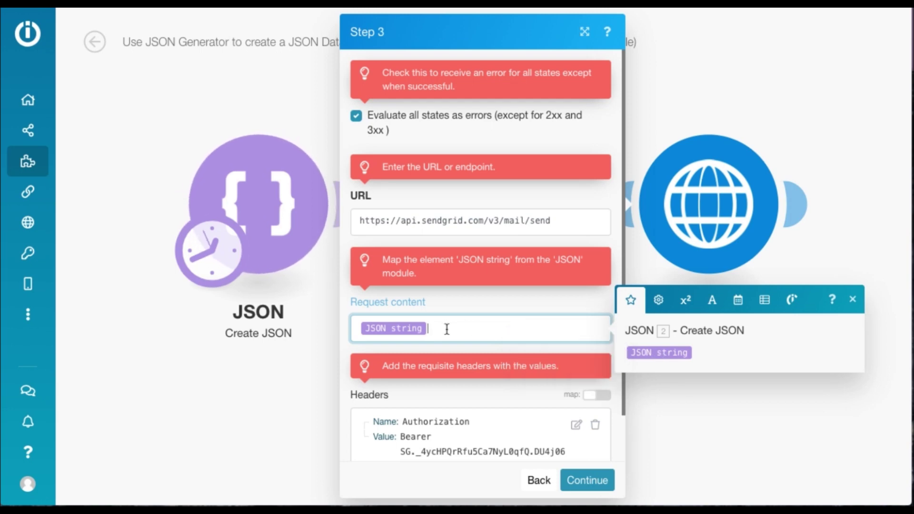
scroll(447, 329, "down", 1)
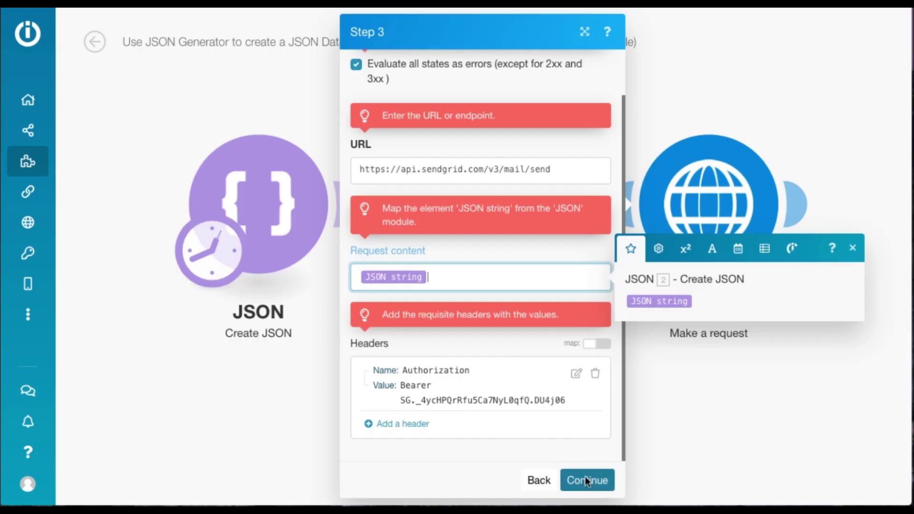
left_click(586, 478)
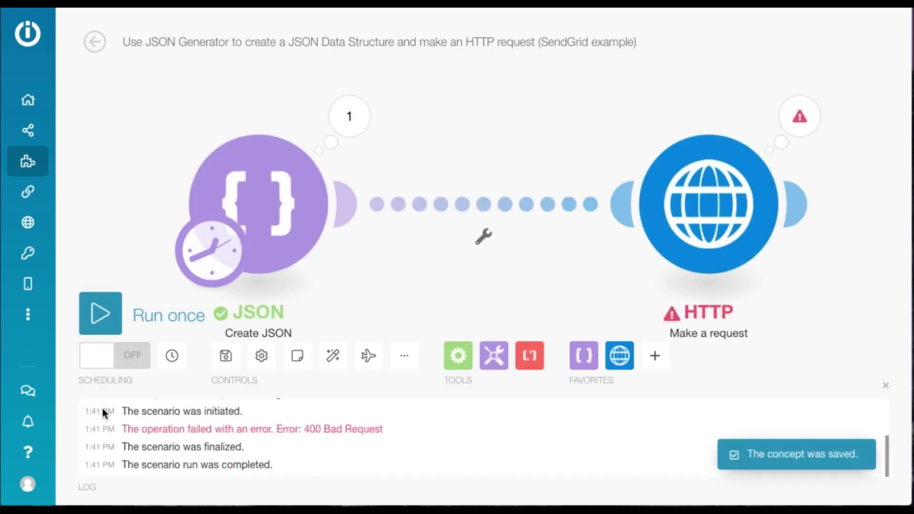
- Check the HTTP module's 400 Bad Request error details, then close them
left_click(807, 109)
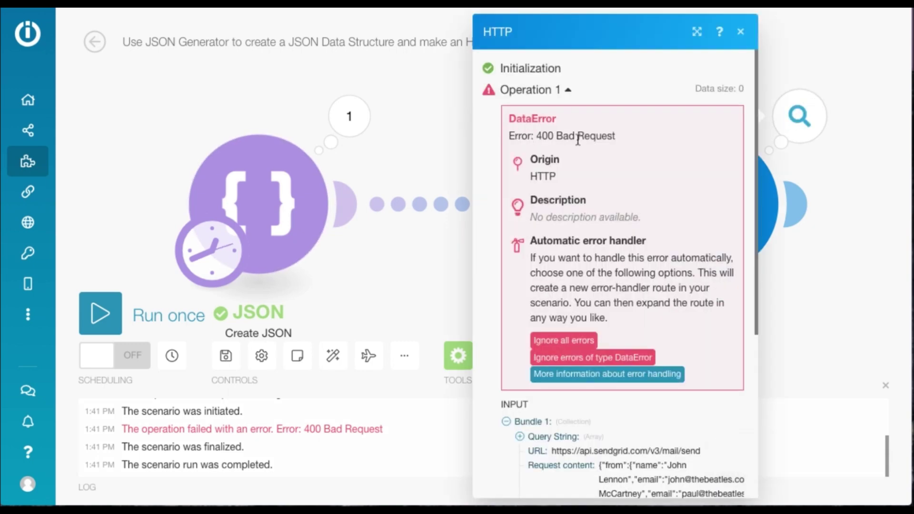
left_click(742, 31)
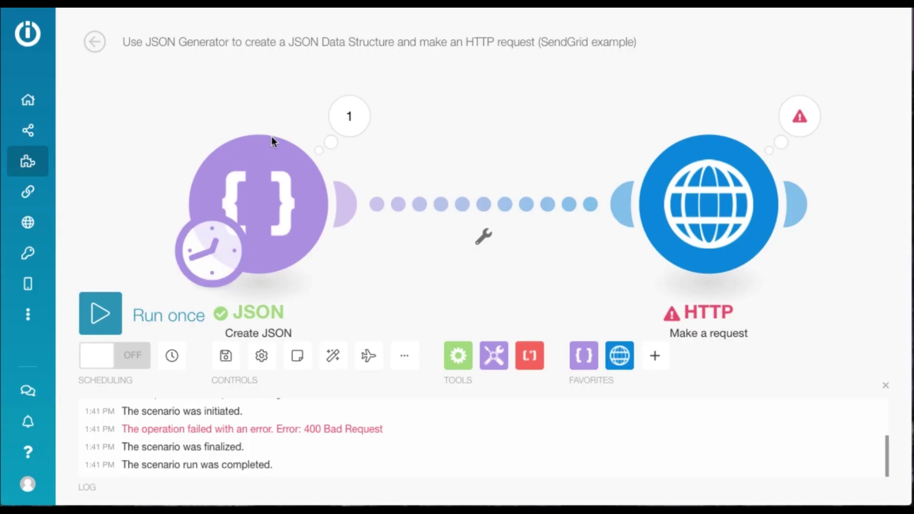
- In the sendgrid data structure, add a 'content' field of type Array with Collection items
left_click(261, 170)
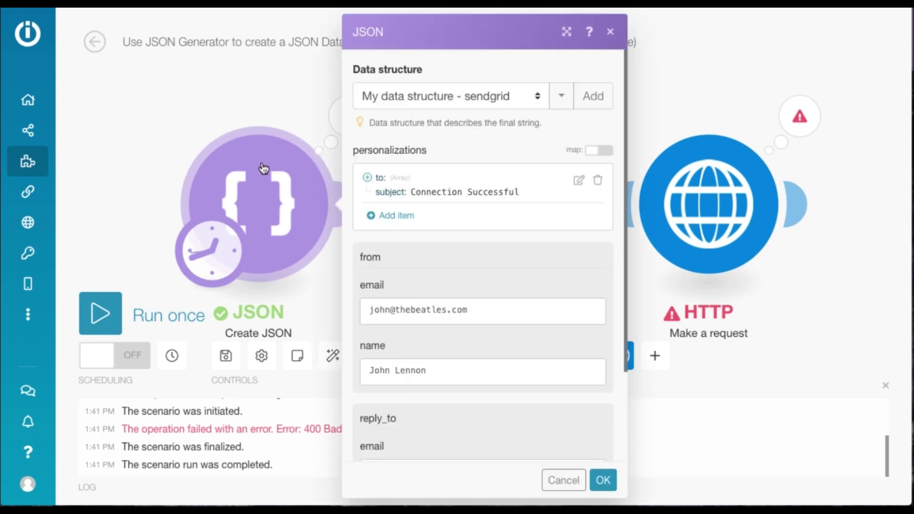
left_click(562, 101)
left_click(509, 129)
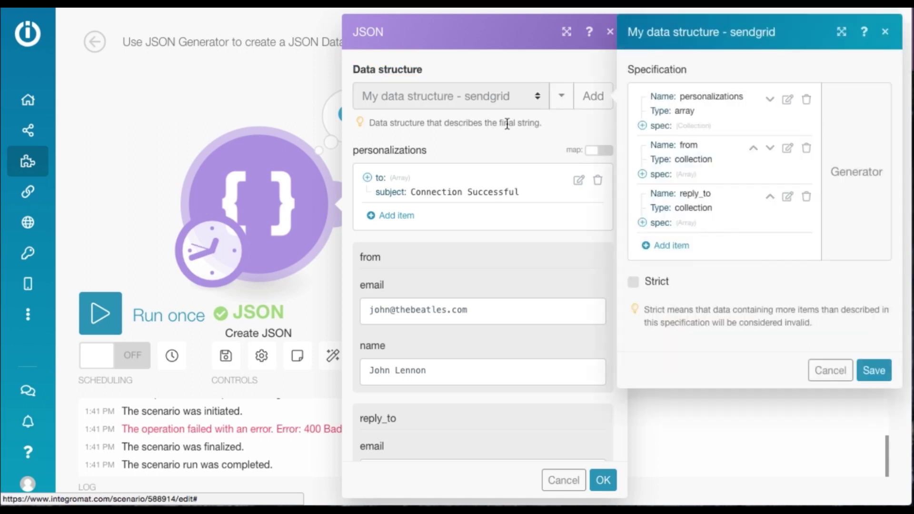
left_click(678, 248)
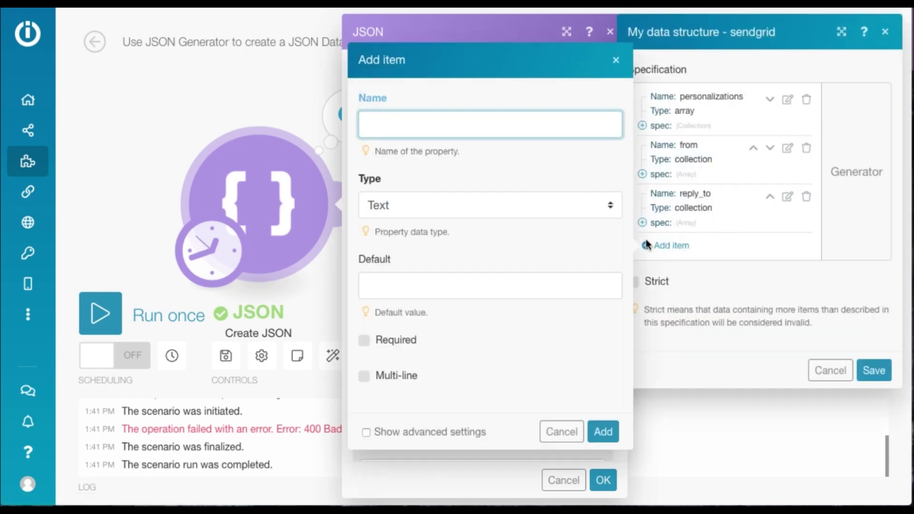
type("content")
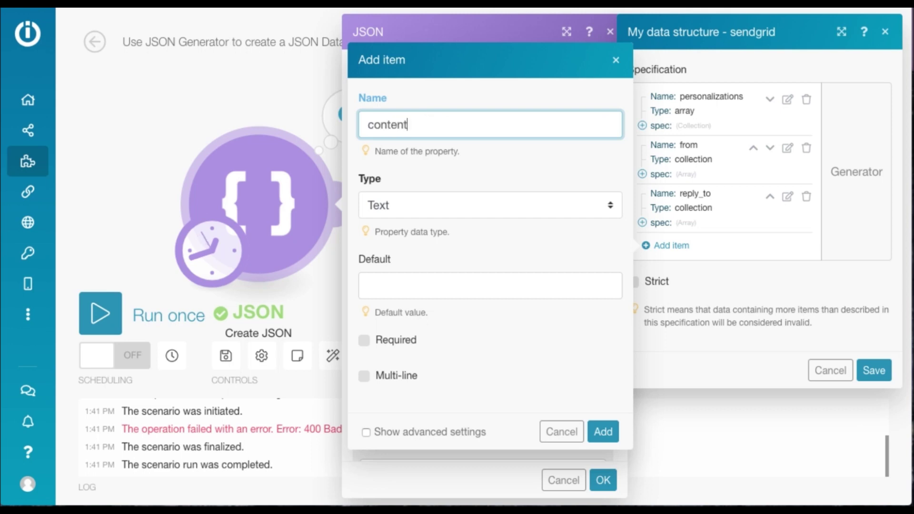
left_click(460, 203)
left_click(436, 158)
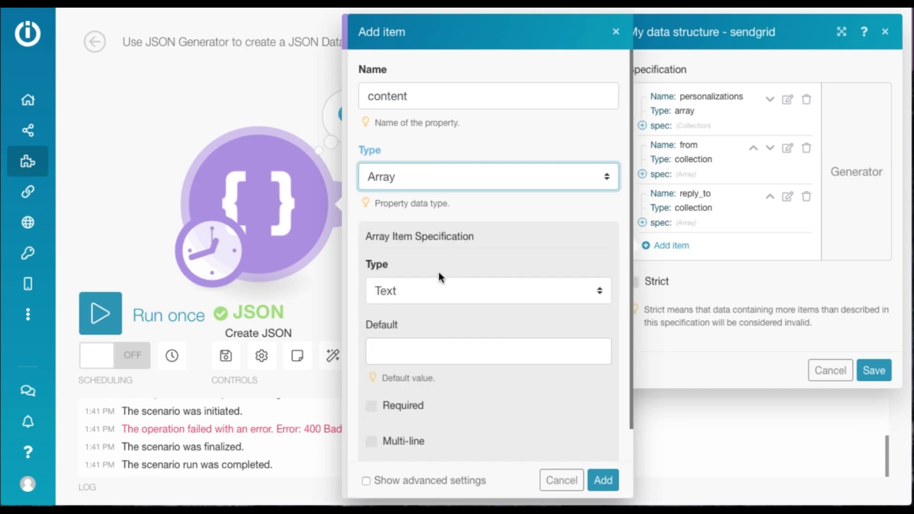
left_click(410, 290)
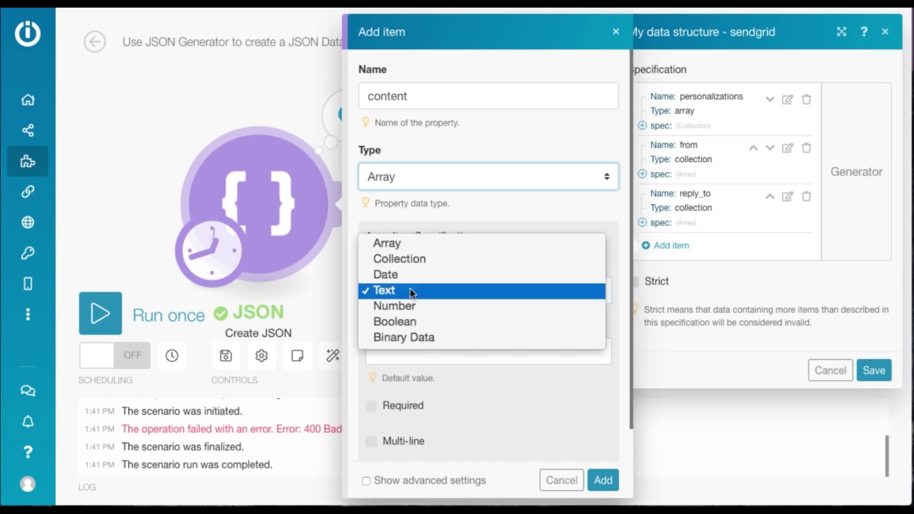
left_click(411, 259)
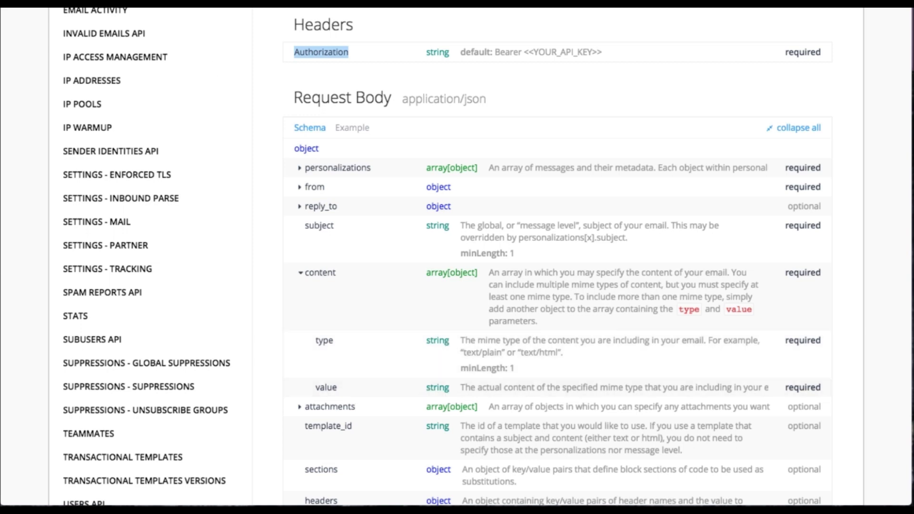
- Give the content collection two text fields, 'type' and 'value', and add the property
key("ctrl+Tab")
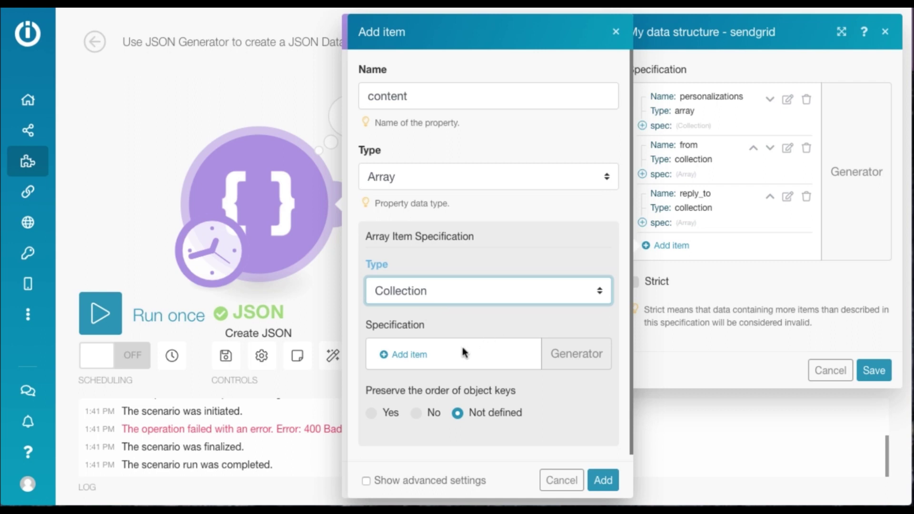
left_click(408, 356)
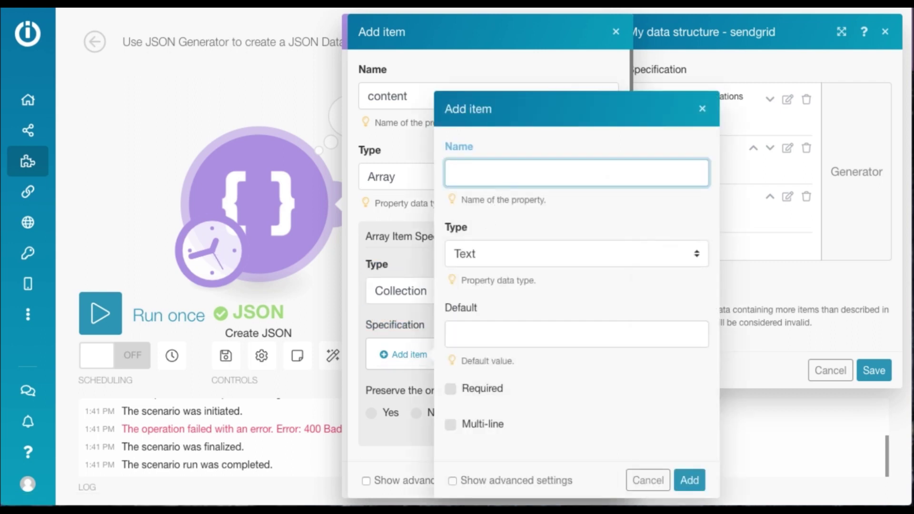
type("type")
left_click(689, 481)
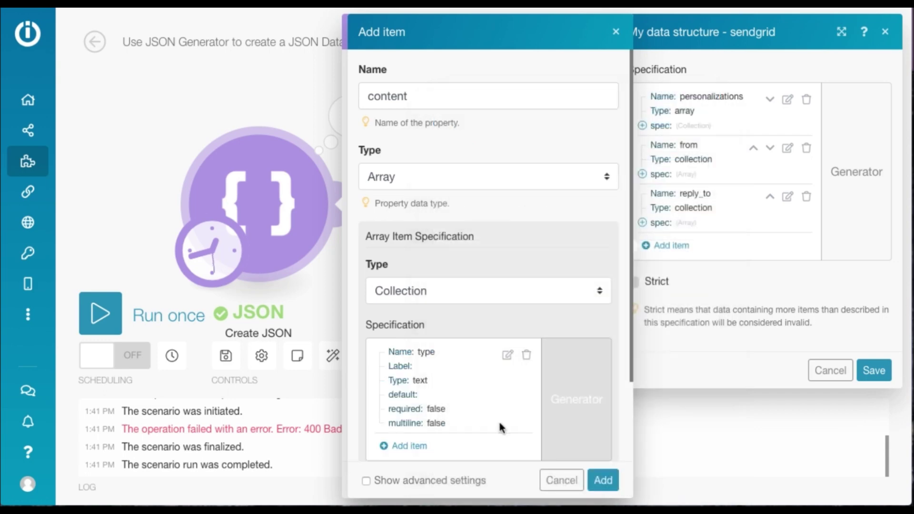
left_click(409, 446)
type("valu")
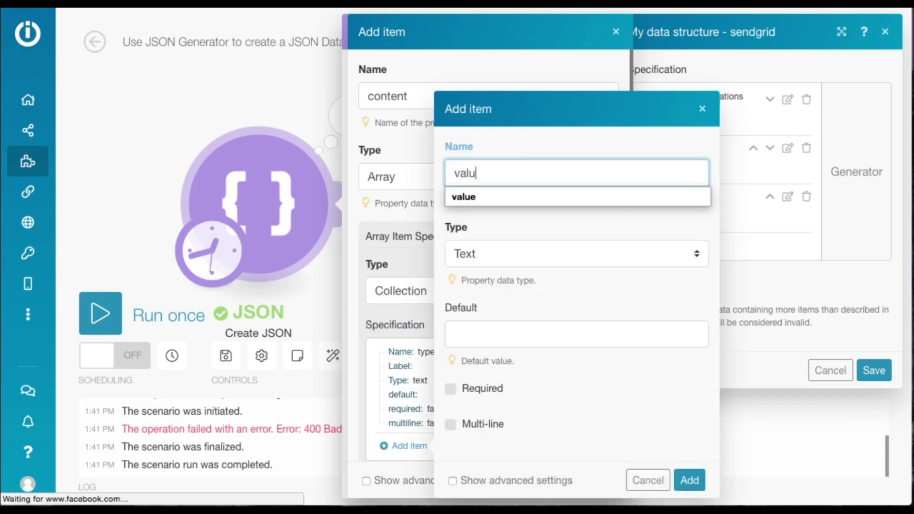
type("e")
left_click(690, 479)
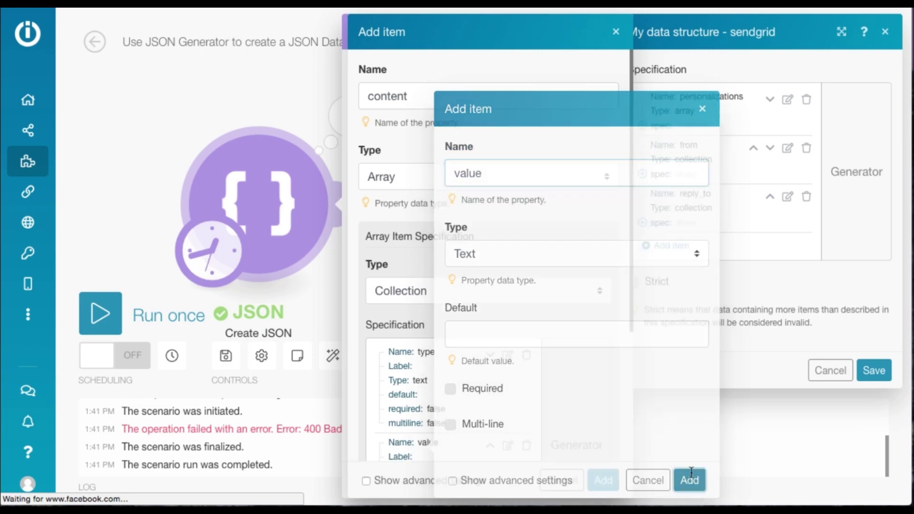
left_click(604, 480)
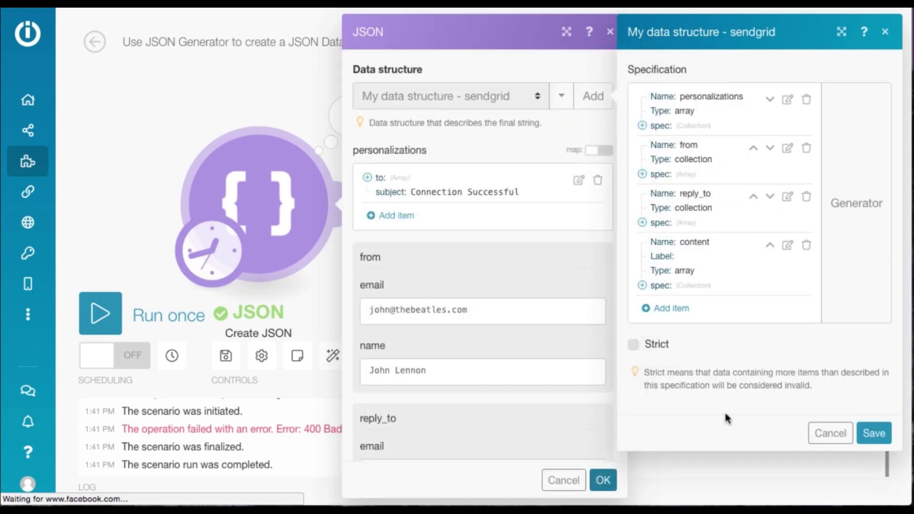
- Save the sendgrid data structure and add a new item to the JSON module's content
left_click(877, 433)
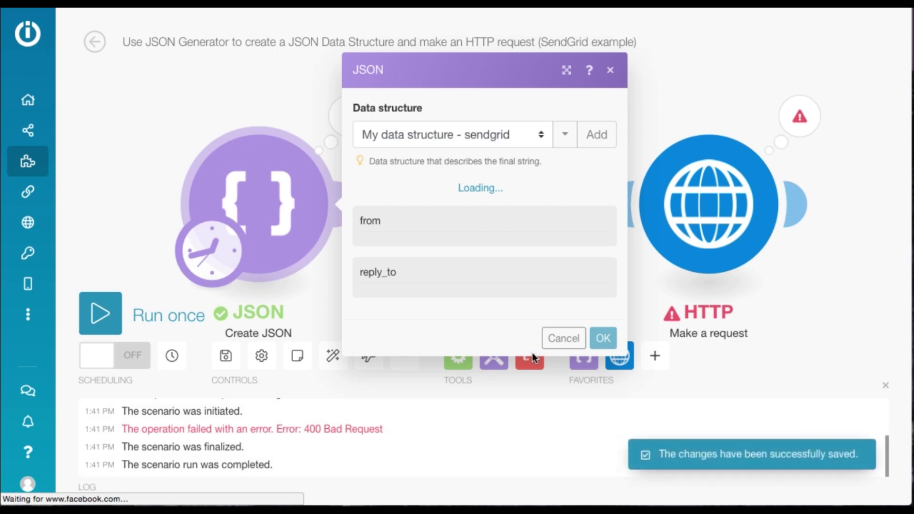
scroll(493, 296, "down", 5)
scroll(492, 296, "down", 1)
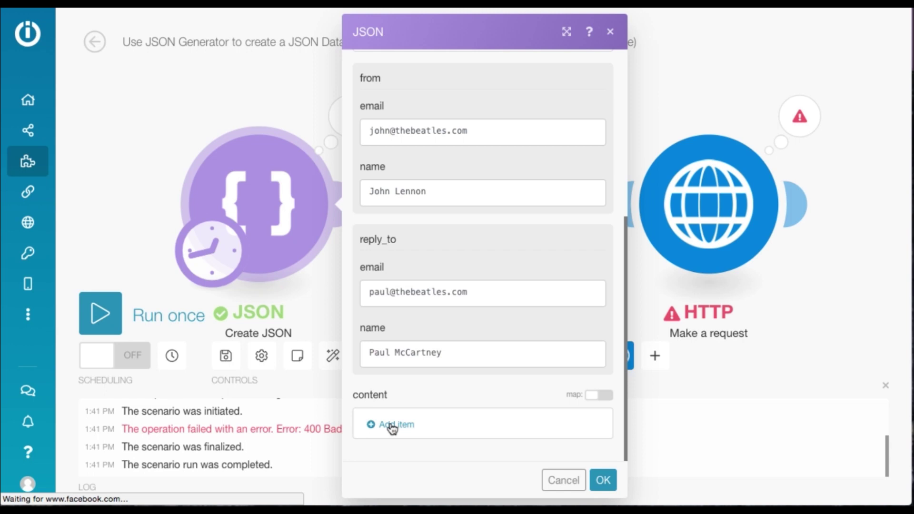
left_click(392, 426)
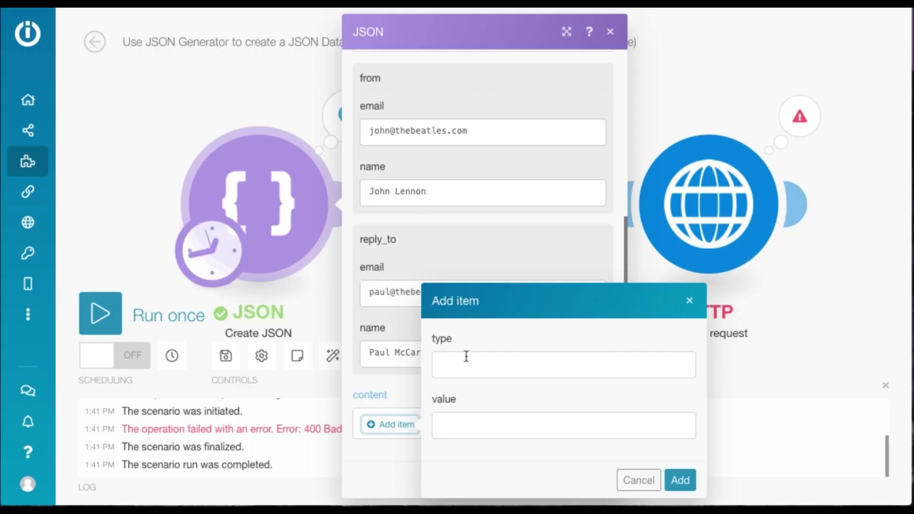
- Set the content item's type to text/plain and value to 'Hey!', then add it
left_click(467, 356)
type("tect")
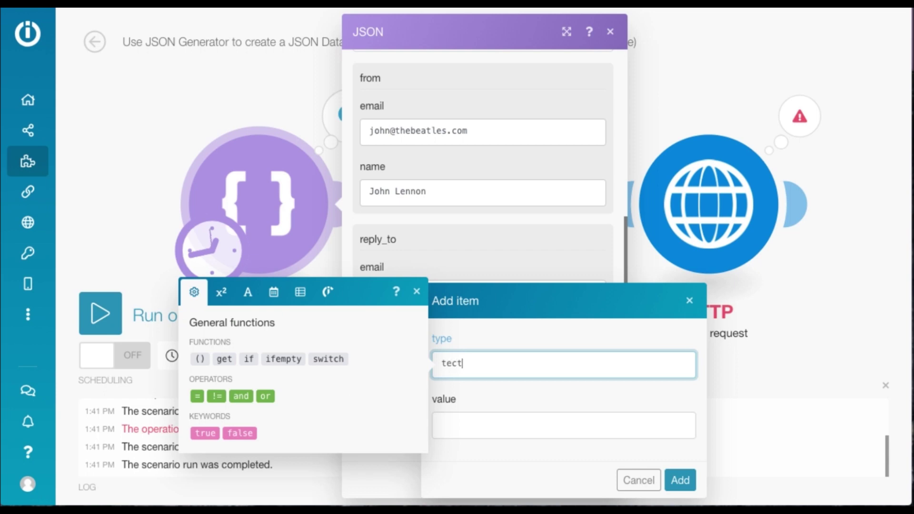
key("BackSpace")
key("BackSpace")
type("xt.plain")
key("Tab")
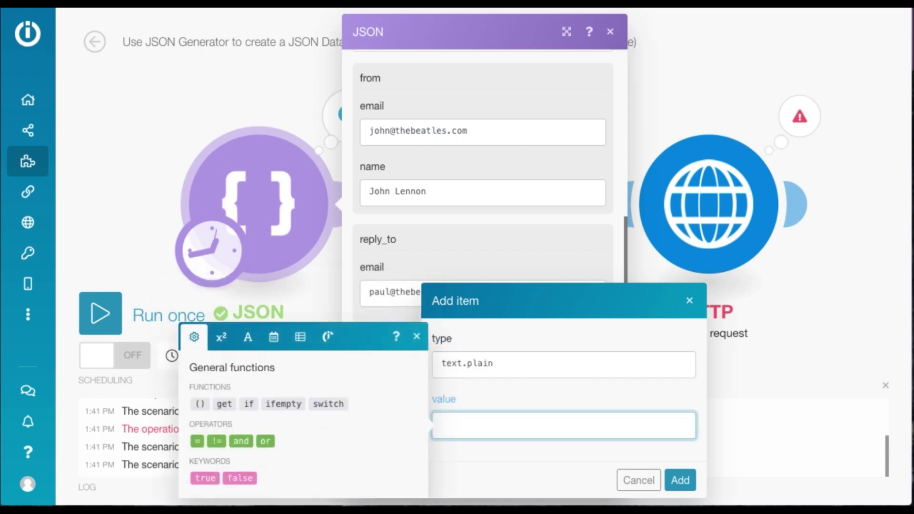
left_click(467, 364)
key("BackSpace")
type("/")
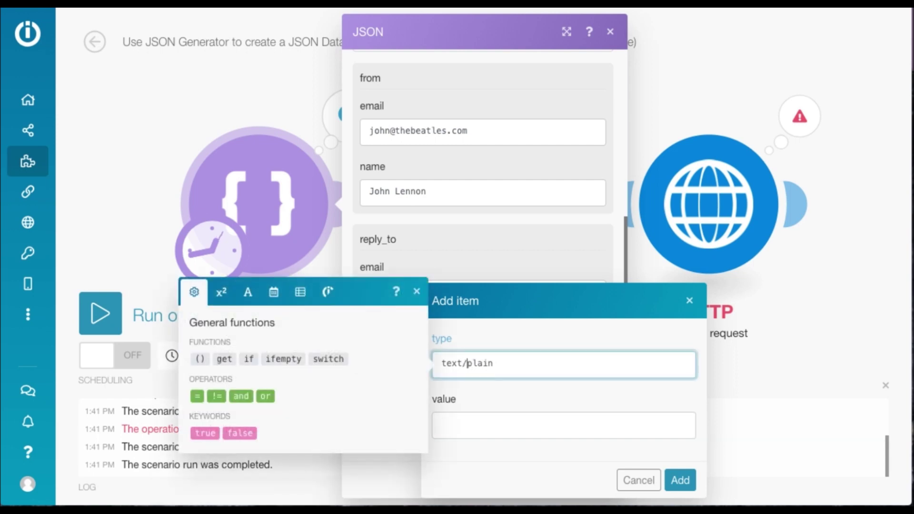
left_click(483, 430)
type("Hey!")
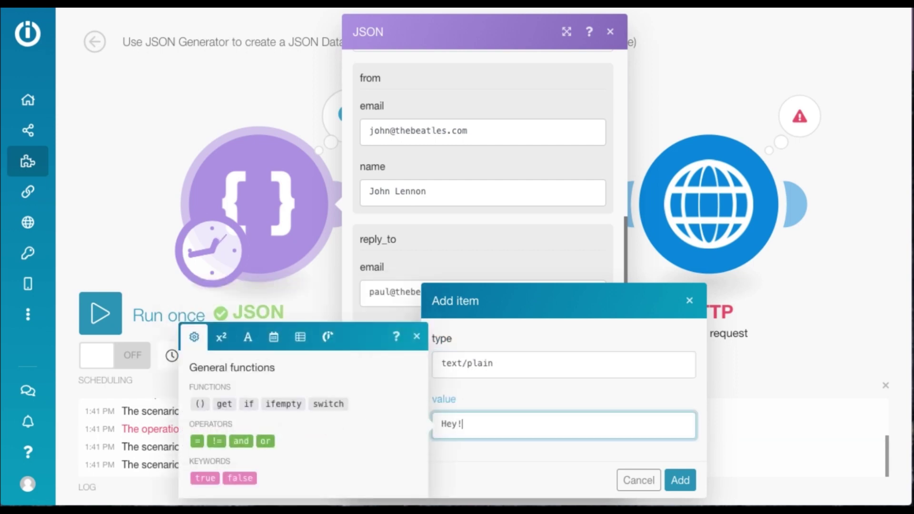
left_click(680, 480)
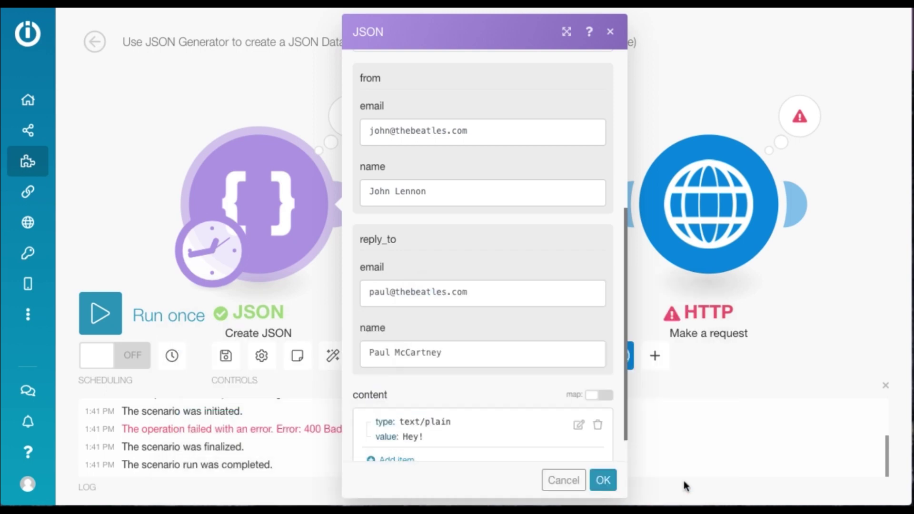
- Confirm the JSON settings, run the scenario once, and verify the HTTP status code 202
left_click(610, 484)
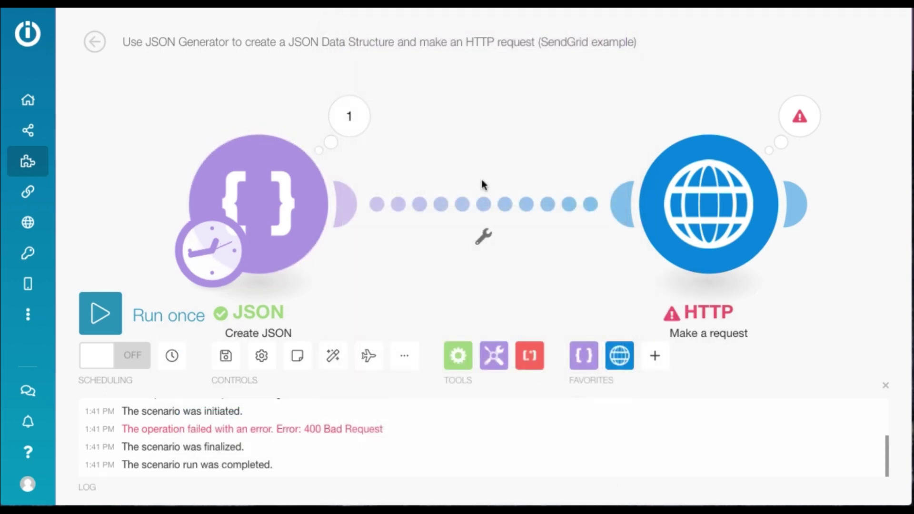
left_click(106, 304)
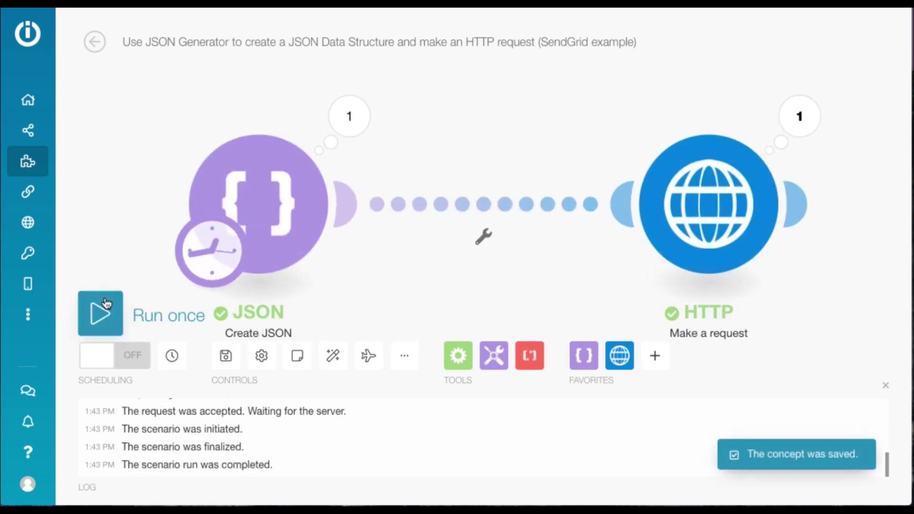
left_click(821, 125)
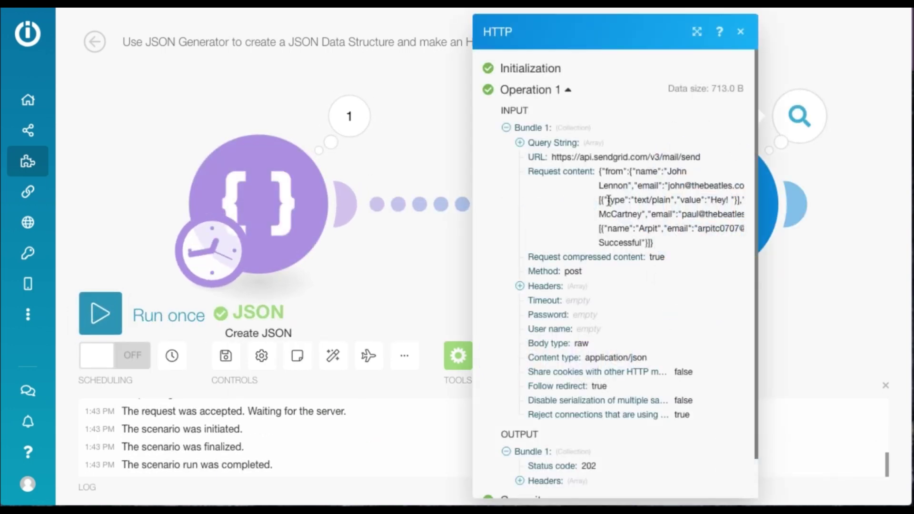
scroll(610, 200, "down", 2)
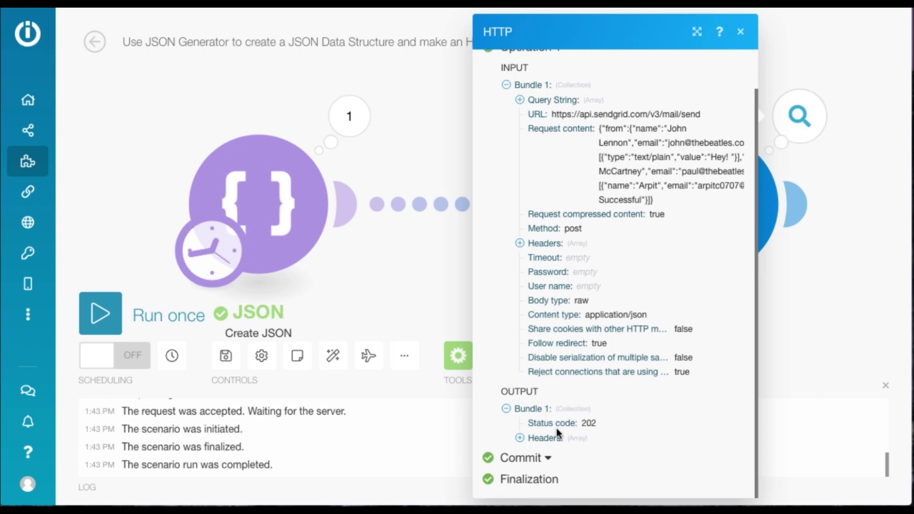
double_click(590, 423)
left_click(465, 137)
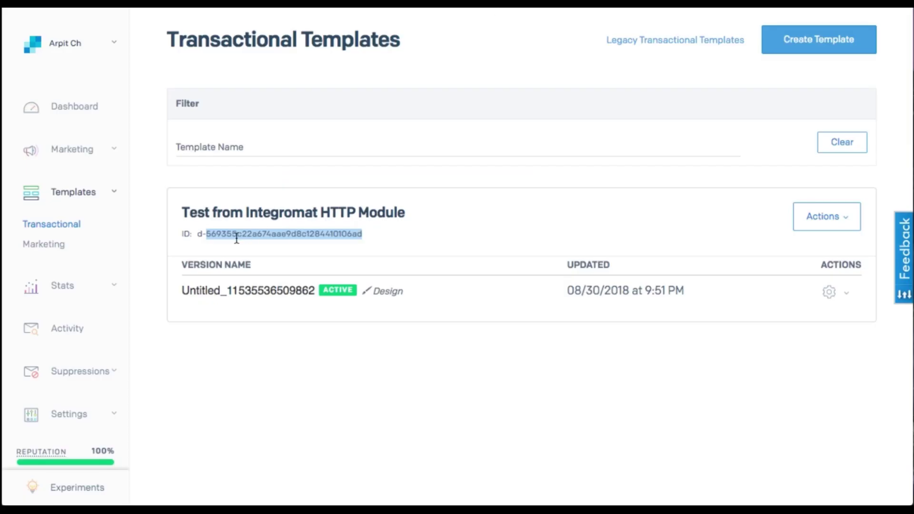
- Select the full ID of the 'Test from Integromat HTTP Module' template
left_click(236, 238)
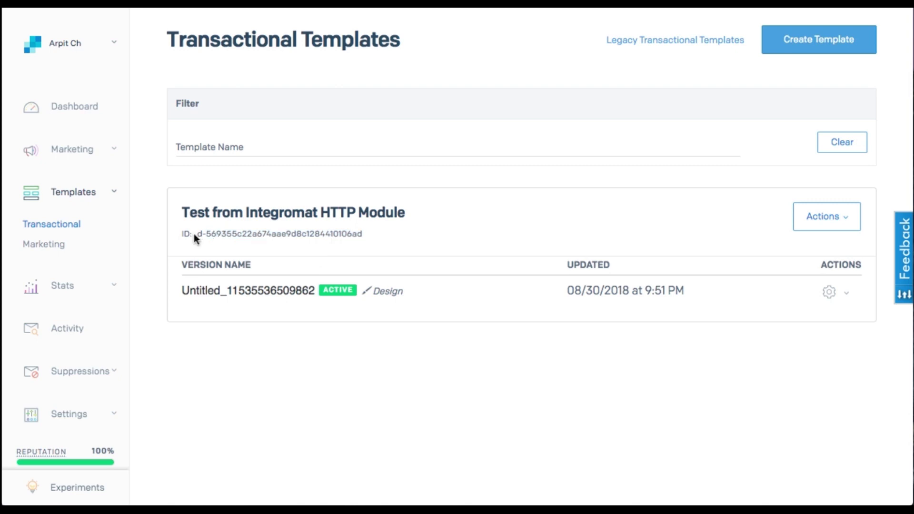
left_click_drag(198, 234, 353, 251)
key("ctrl+c")
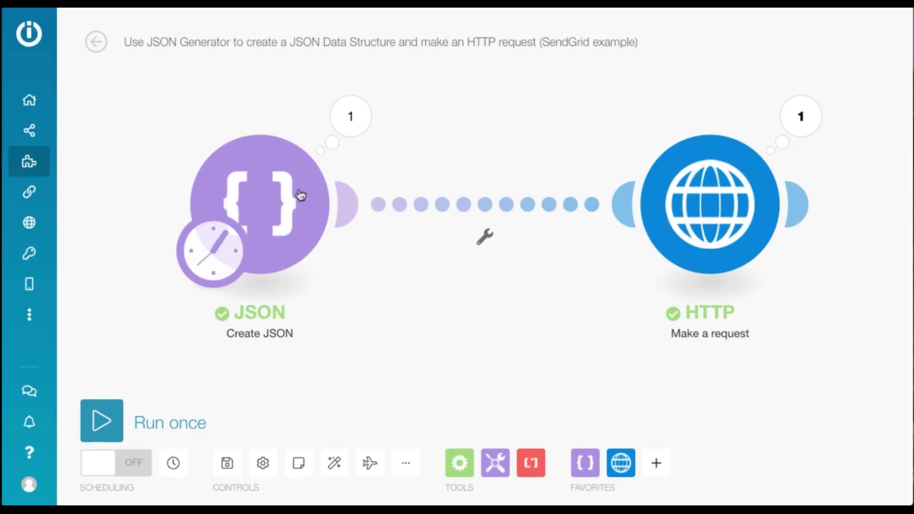
- Add a 'template_id' text field to the sendgrid data structure and save it
left_click(300, 195)
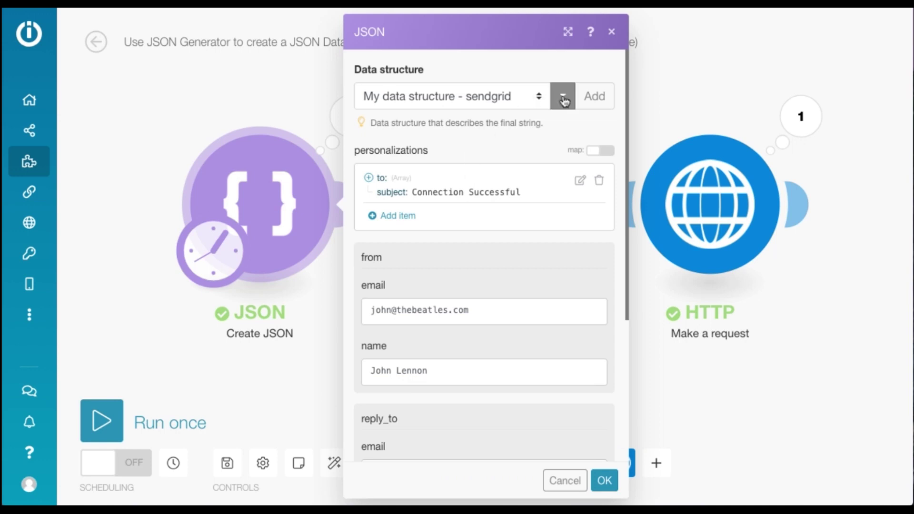
left_click(563, 96)
left_click(535, 125)
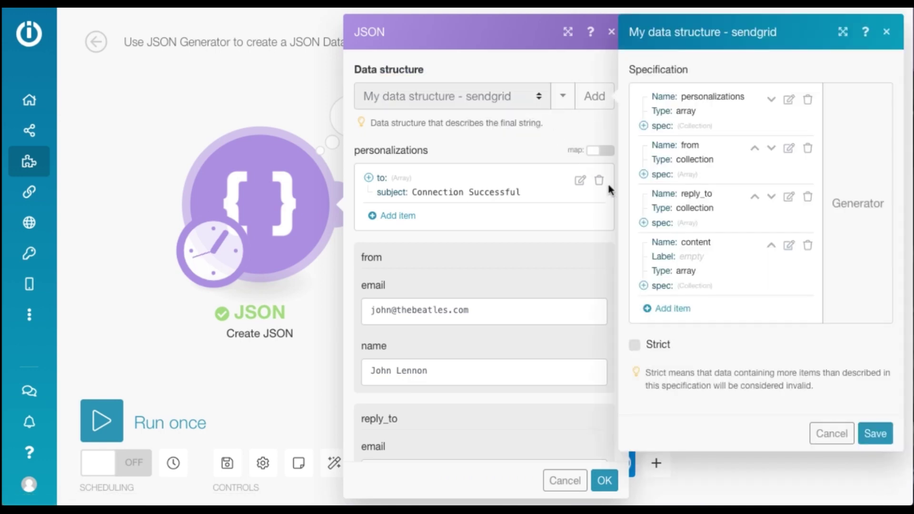
left_click(668, 311)
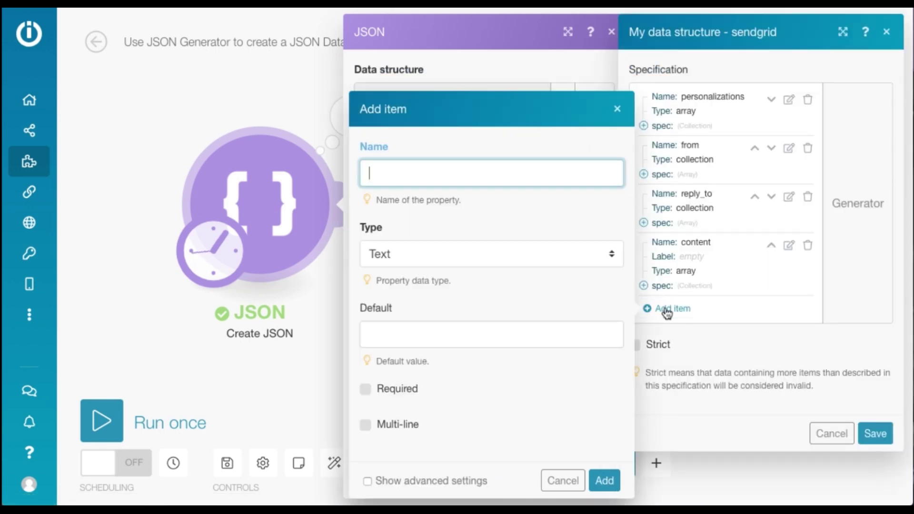
type("te")
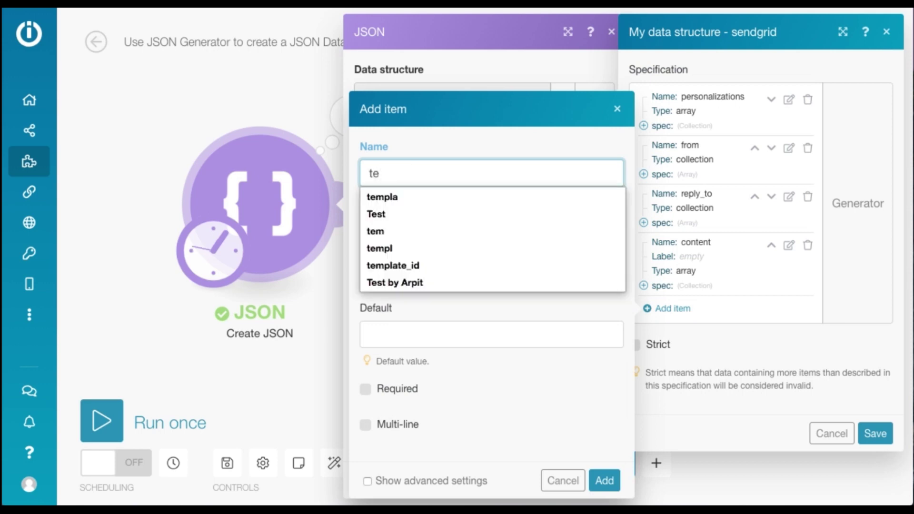
type("mpla")
key("Down")
key("Down")
key("Return")
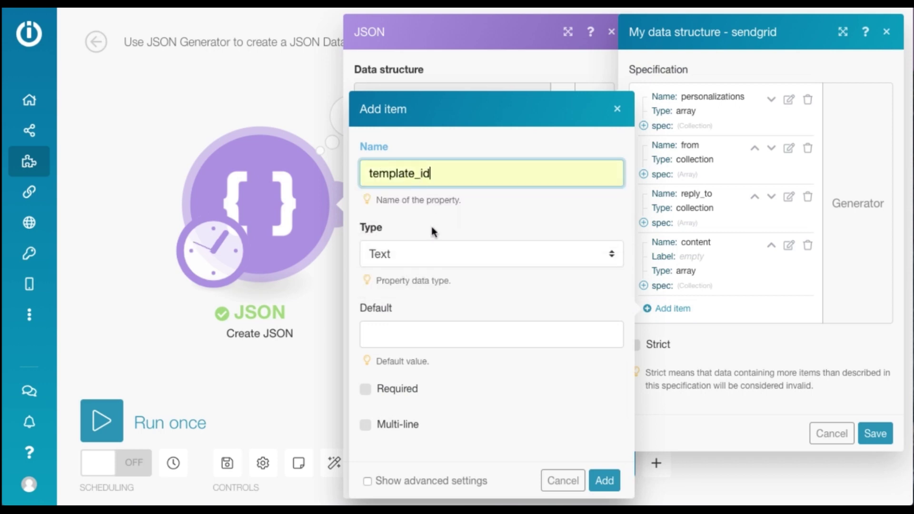
left_click(605, 481)
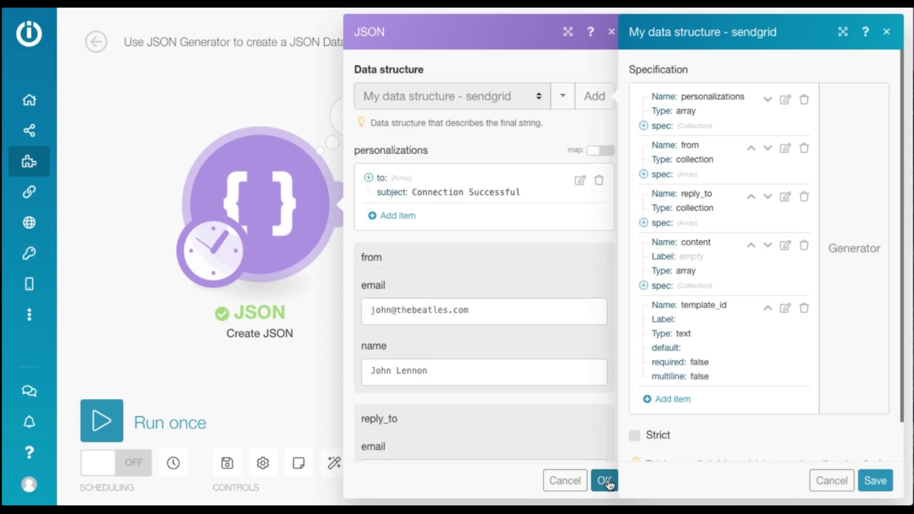
left_click(875, 481)
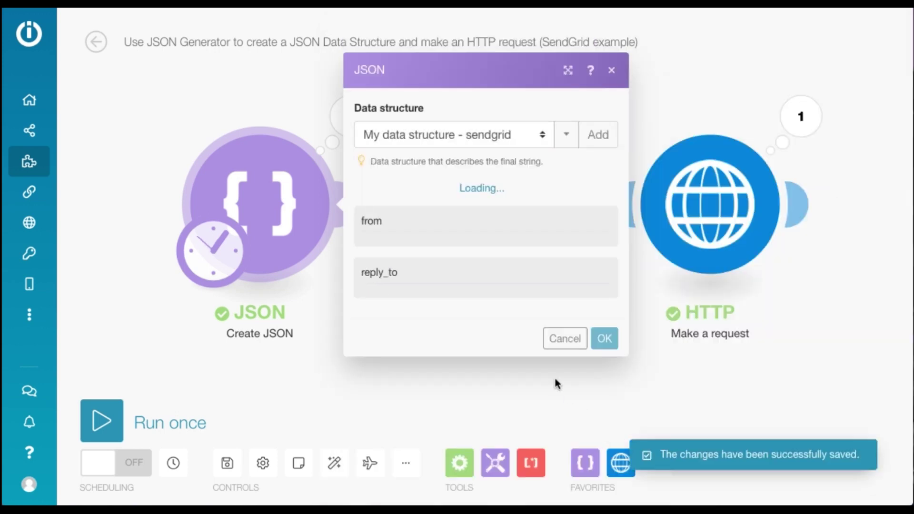
- Paste the SendGrid template ID into template_id, confirm, and run the scenario once
scroll(522, 342, "down", 8)
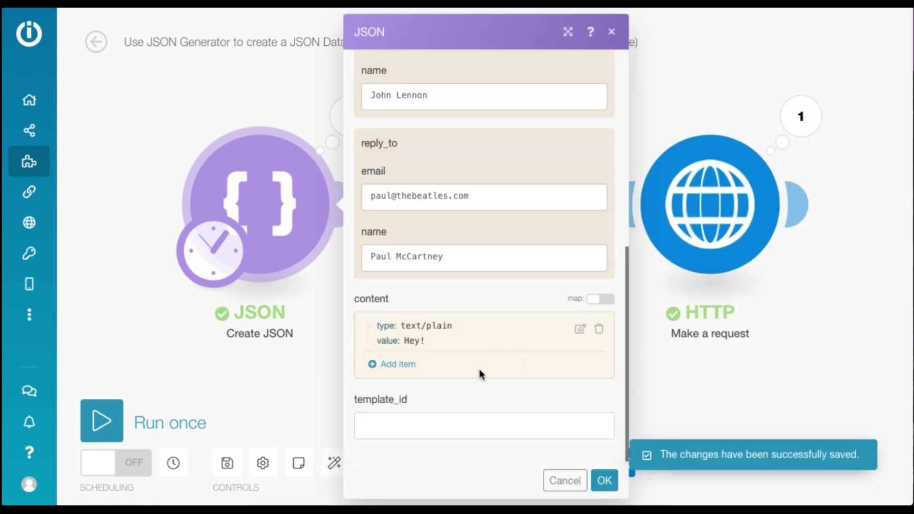
left_click(415, 424)
key("ctrl+v")
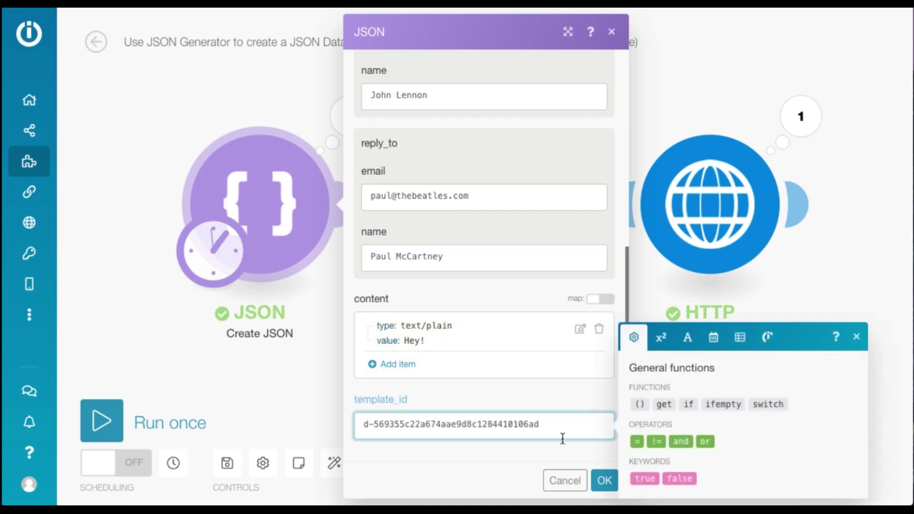
left_click(604, 479)
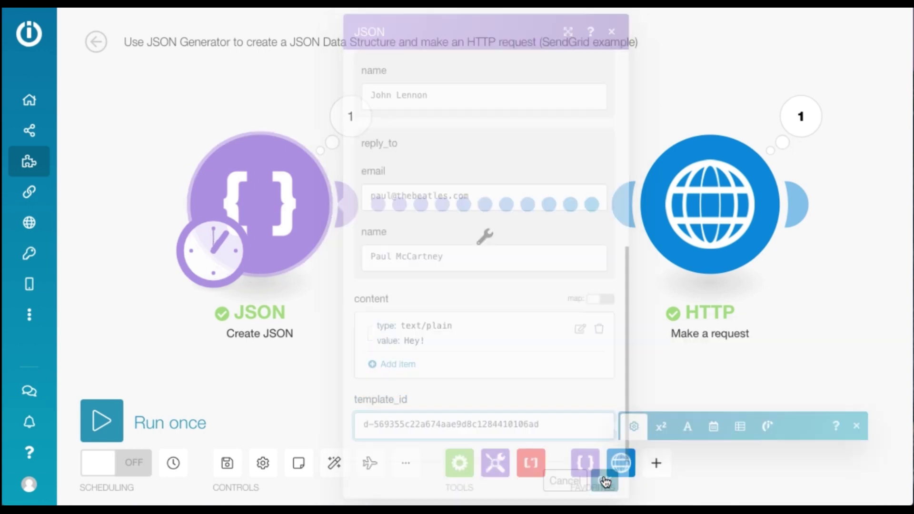
left_click(103, 420)
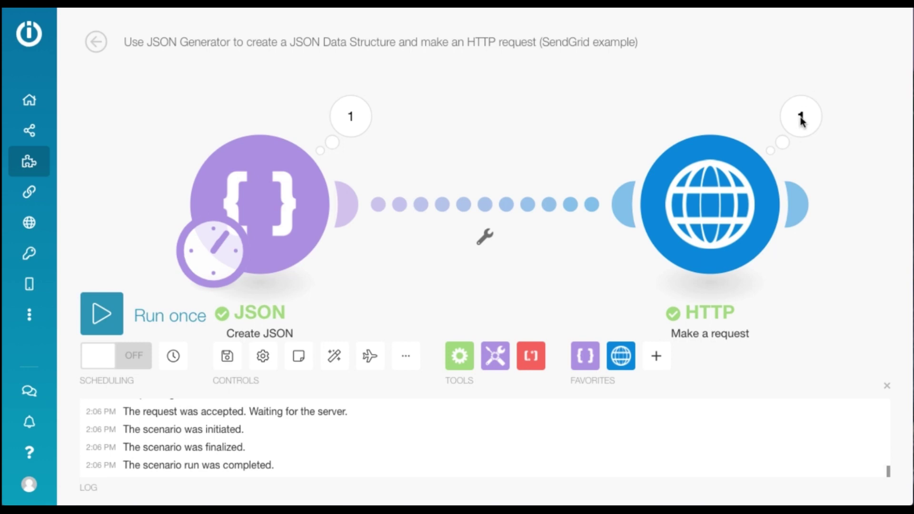
left_click(801, 123)
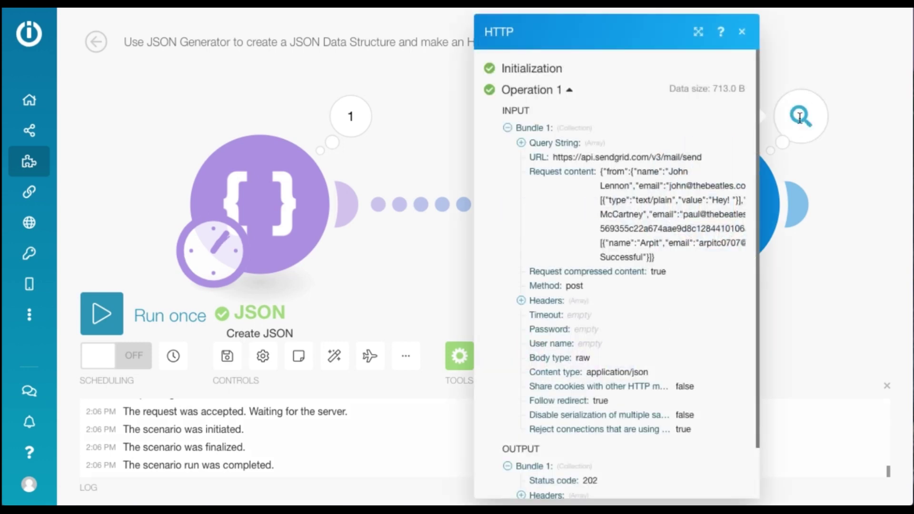
scroll(620, 437, "down", 2)
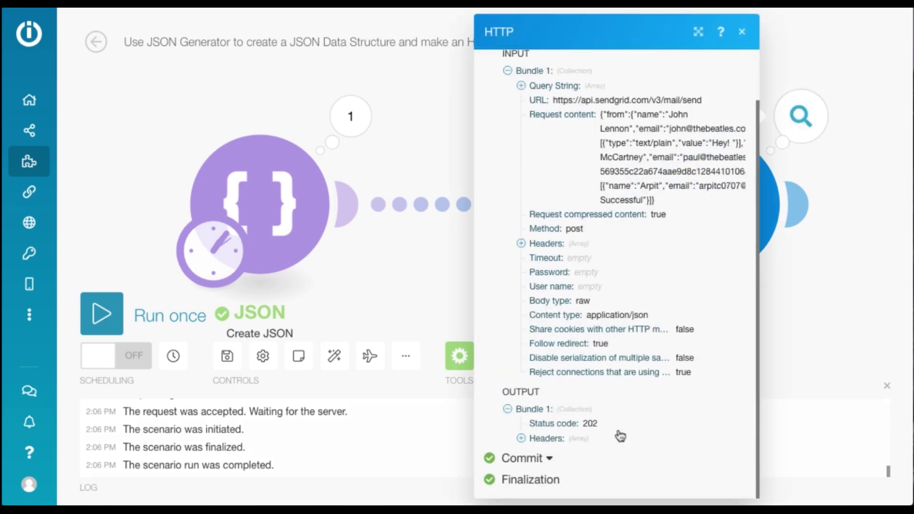
double_click(593, 423)
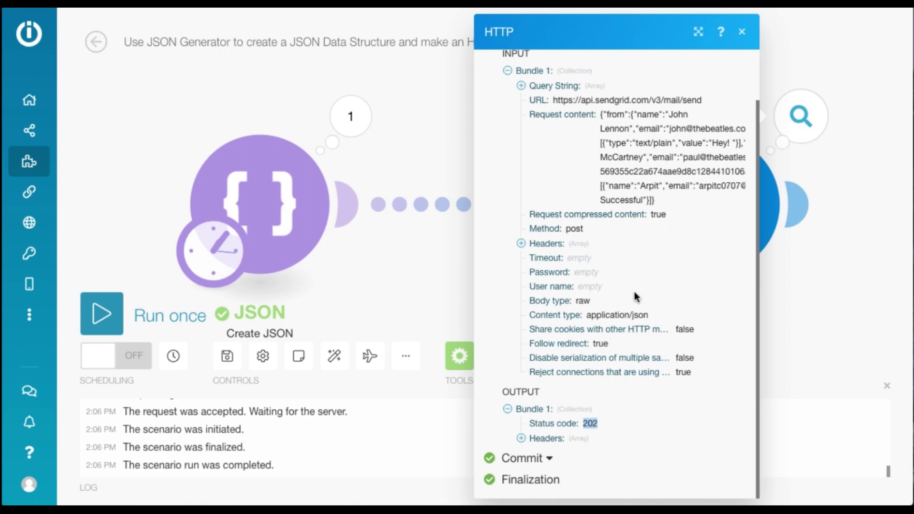
left_click(743, 36)
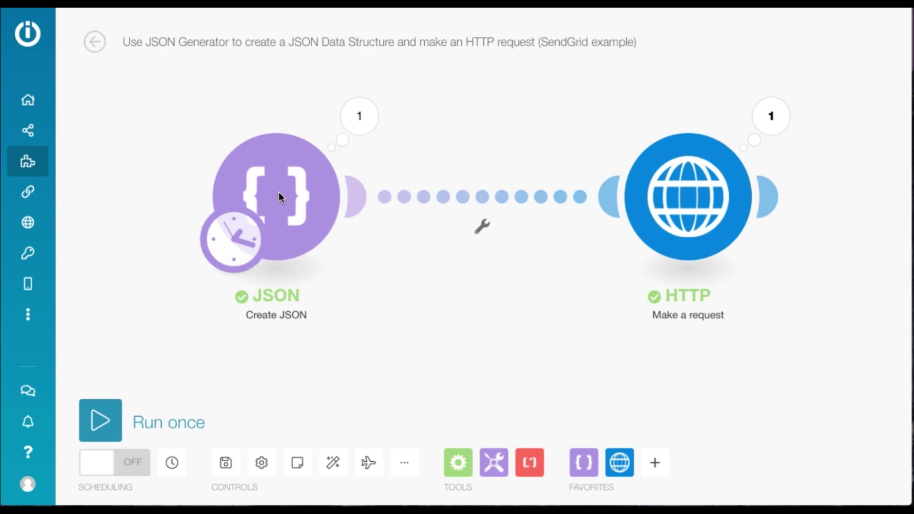
- Open the JSON module's settings and scroll through its fields down to template_id and back
left_click(301, 197)
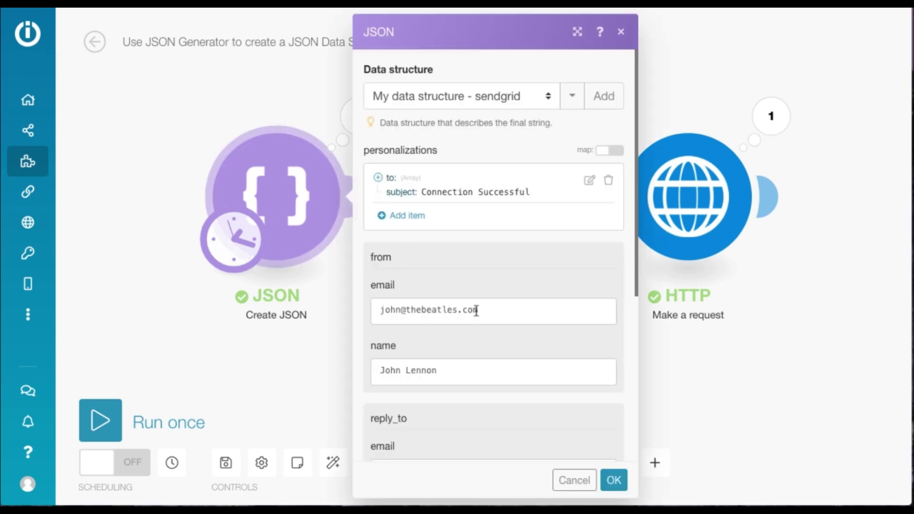
scroll(479, 315, "down", 1)
scroll(479, 314, "down", 5)
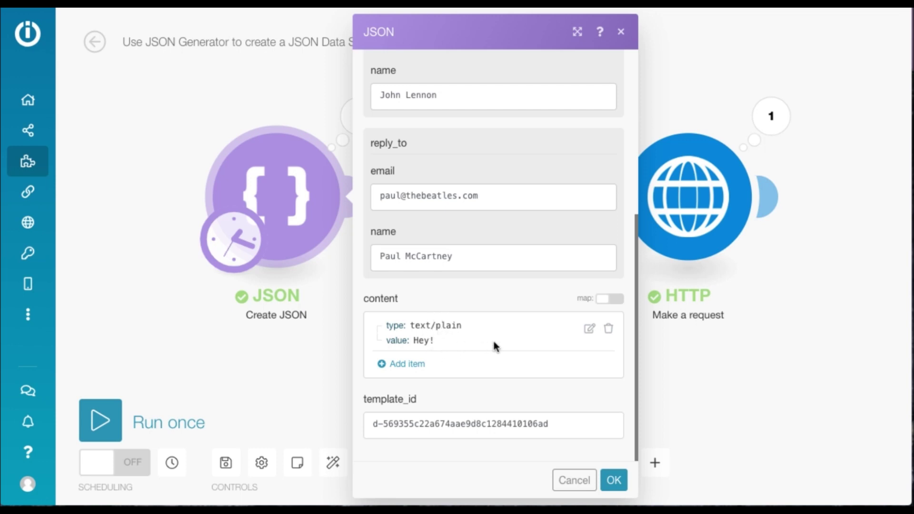
scroll(562, 336, "up", 6)
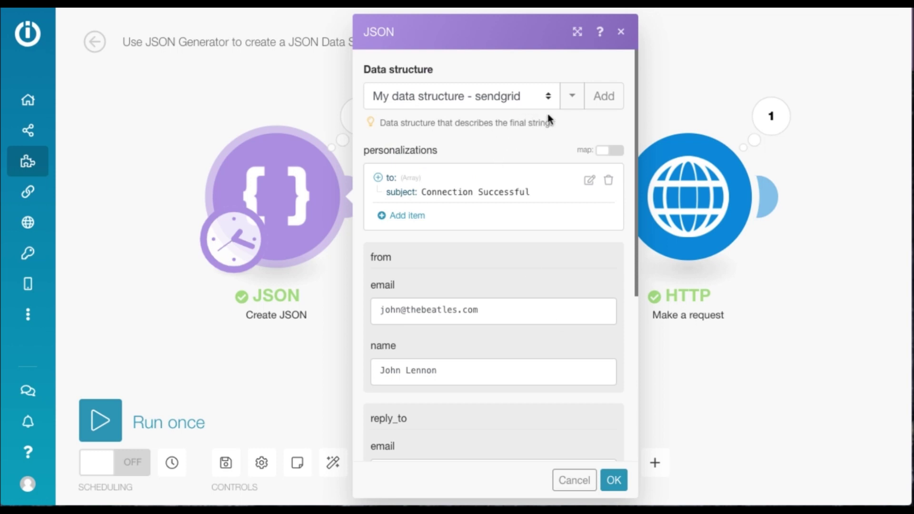
- Delete the content field from the sendgrid data structure, save, and confirm the JSON settings
left_click(572, 96)
left_click(516, 130)
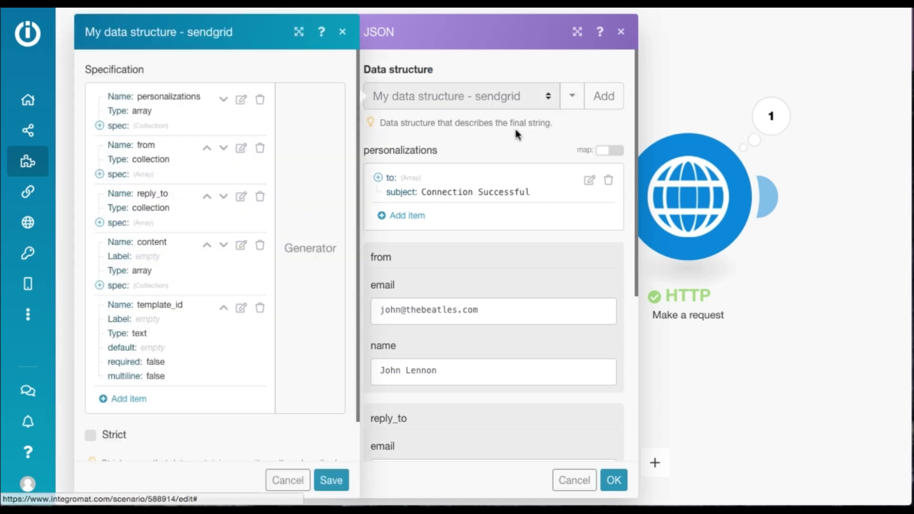
left_click(259, 252)
left_click(331, 460)
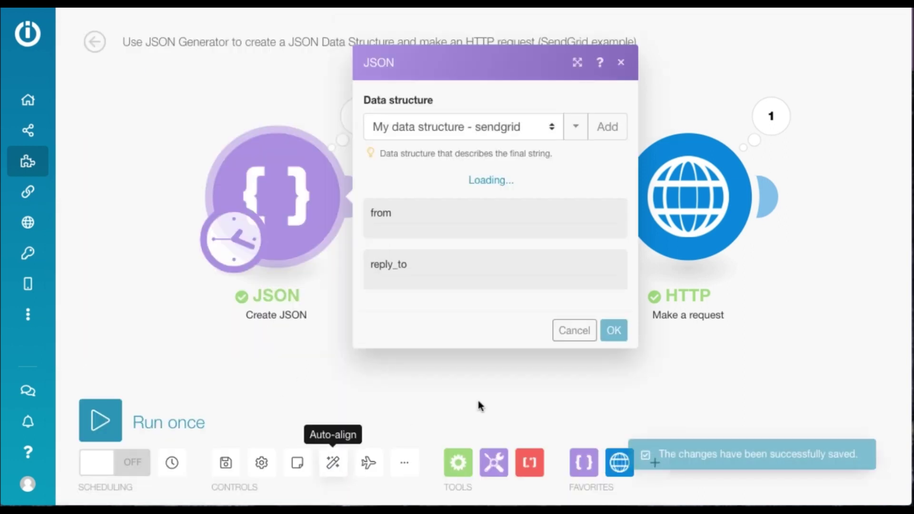
left_click(614, 480)
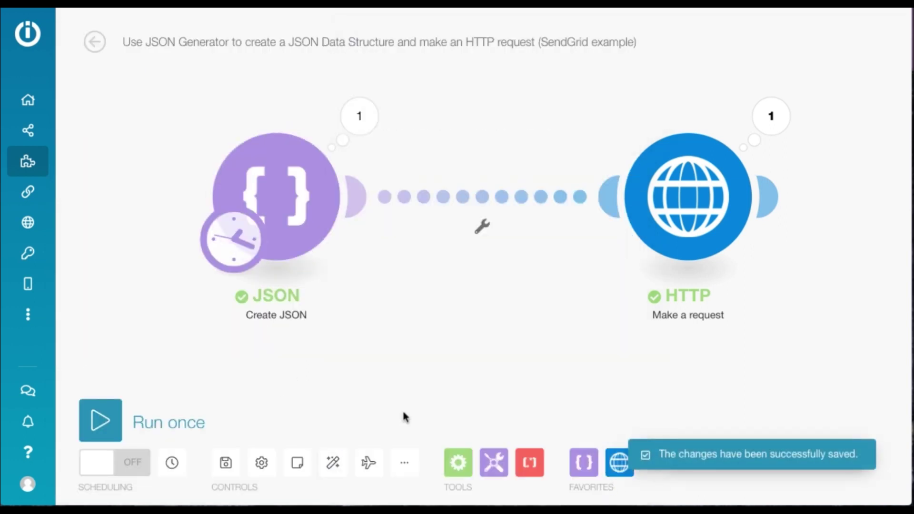
- Rerun the scenario and confirm the HTTP module returns status code 202 without the content field
left_click(100, 420)
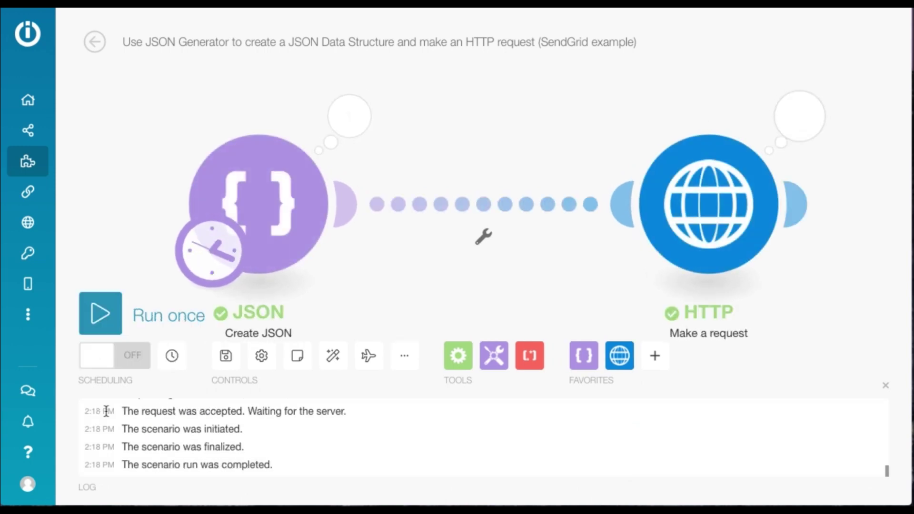
left_click(798, 119)
scroll(577, 262, "down", 1)
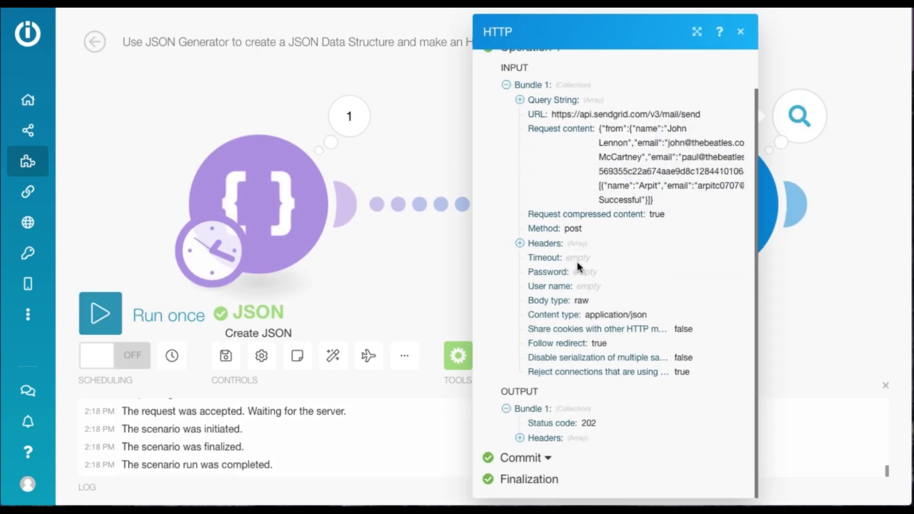
double_click(593, 423)
left_click(740, 31)
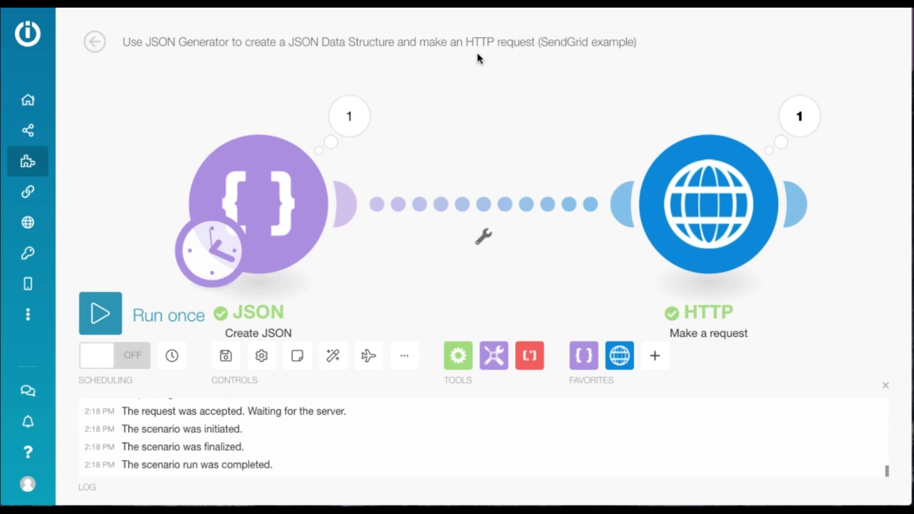